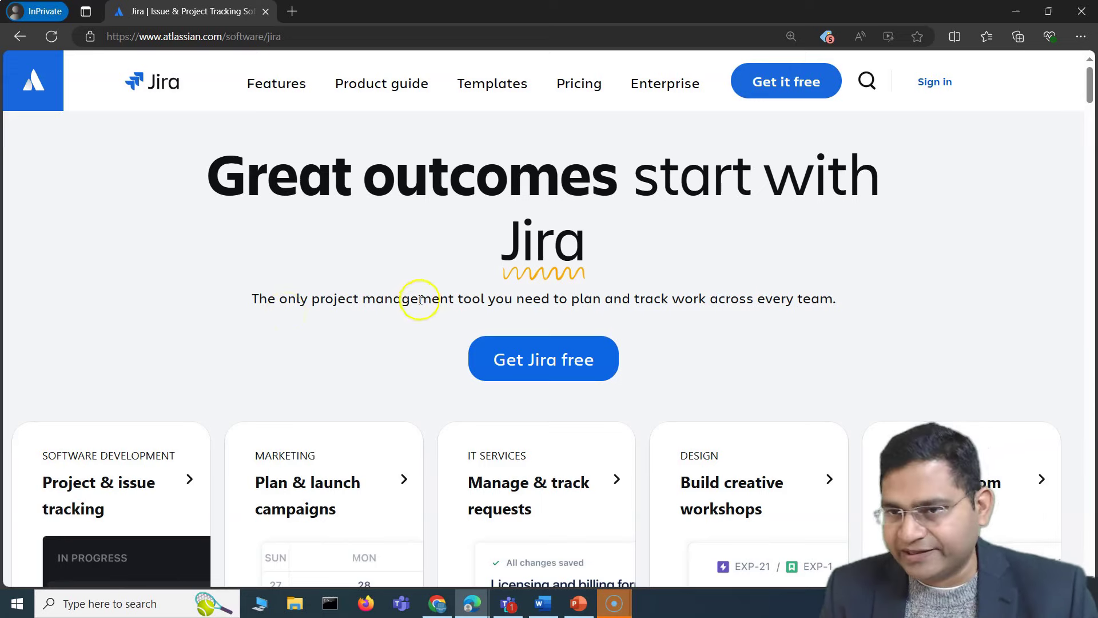
# Highlight the product page tagline to read it
pyautogui.moveTo(252, 298); pyautogui.dragTo(694, 297)
pyautogui.click(569, 303)
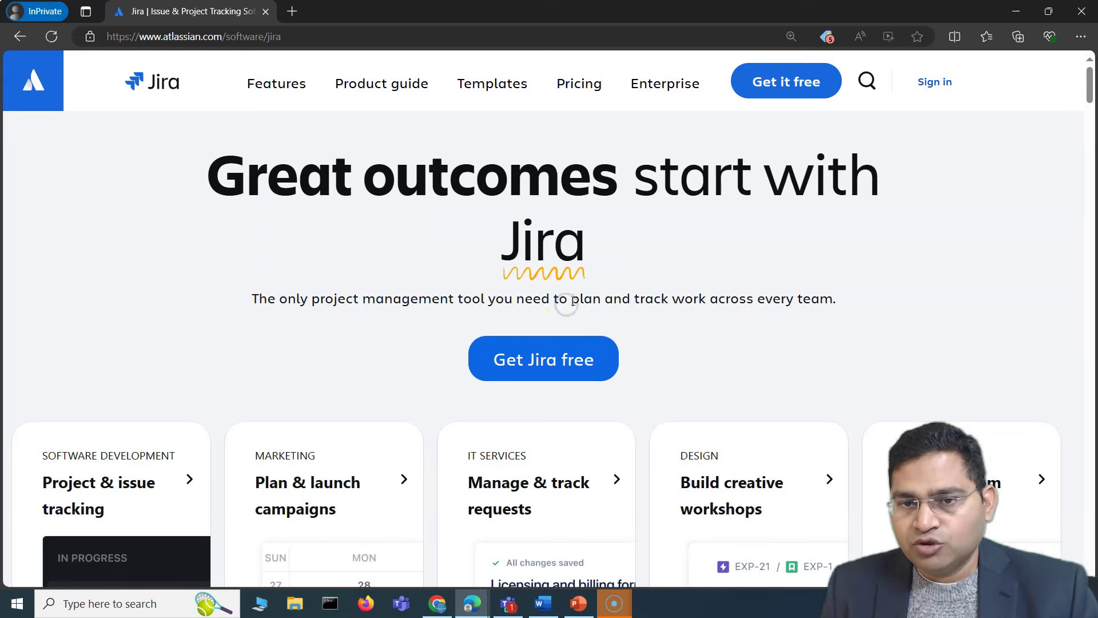
pyautogui.moveTo(628, 299); pyautogui.dragTo(832, 298)
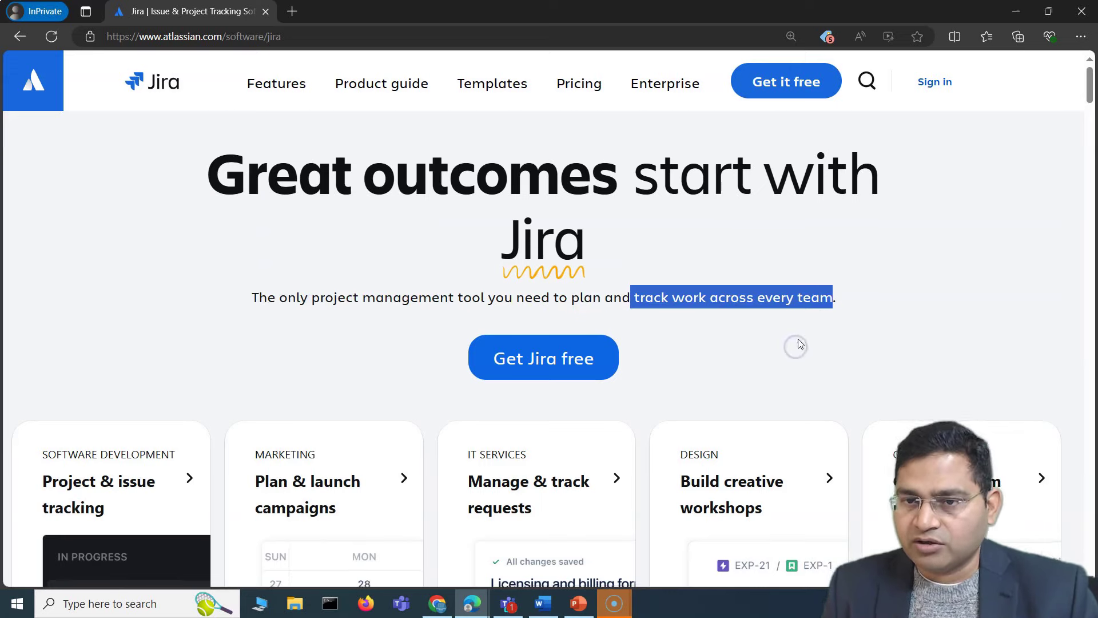
pyautogui.scroll(-1, 335, 336)
pyautogui.click(240, 304)
# Scroll through the solution cards and logos, then choose 'Get it free'
pyautogui.scroll(-2, 167, 326)
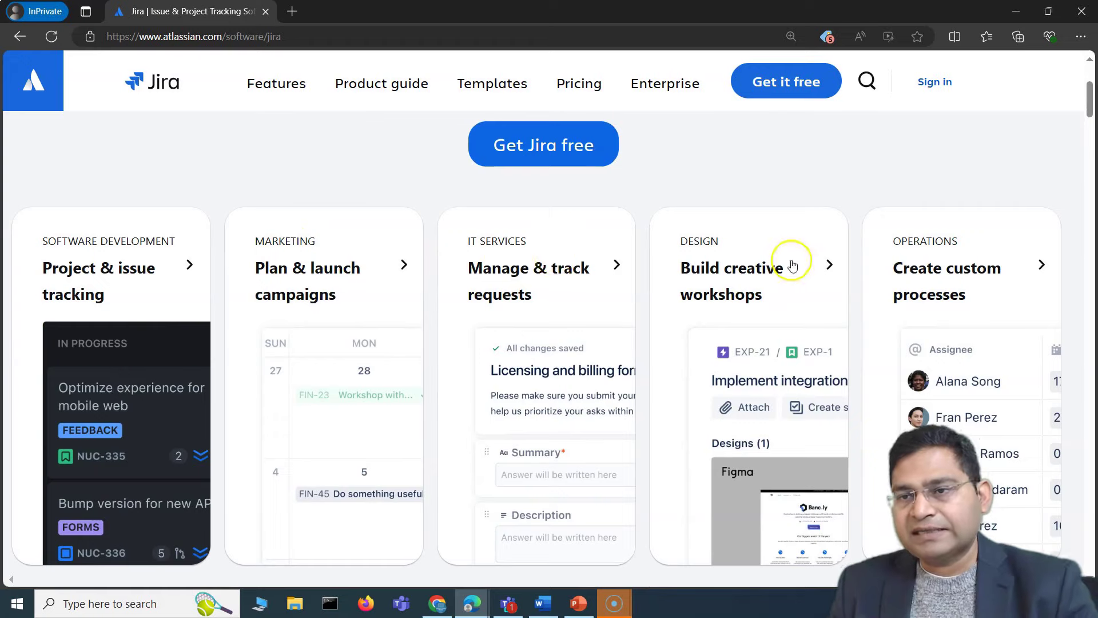
pyautogui.scroll(-4, 468, 368)
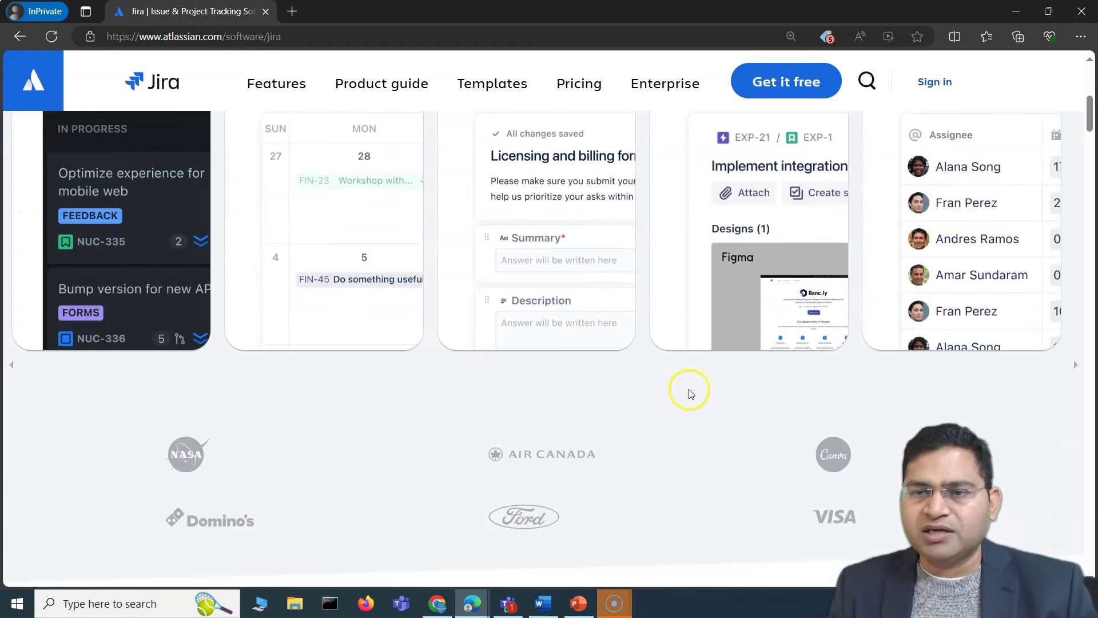
pyautogui.scroll(5, 694, 280)
pyautogui.scroll(-5, 728, 385)
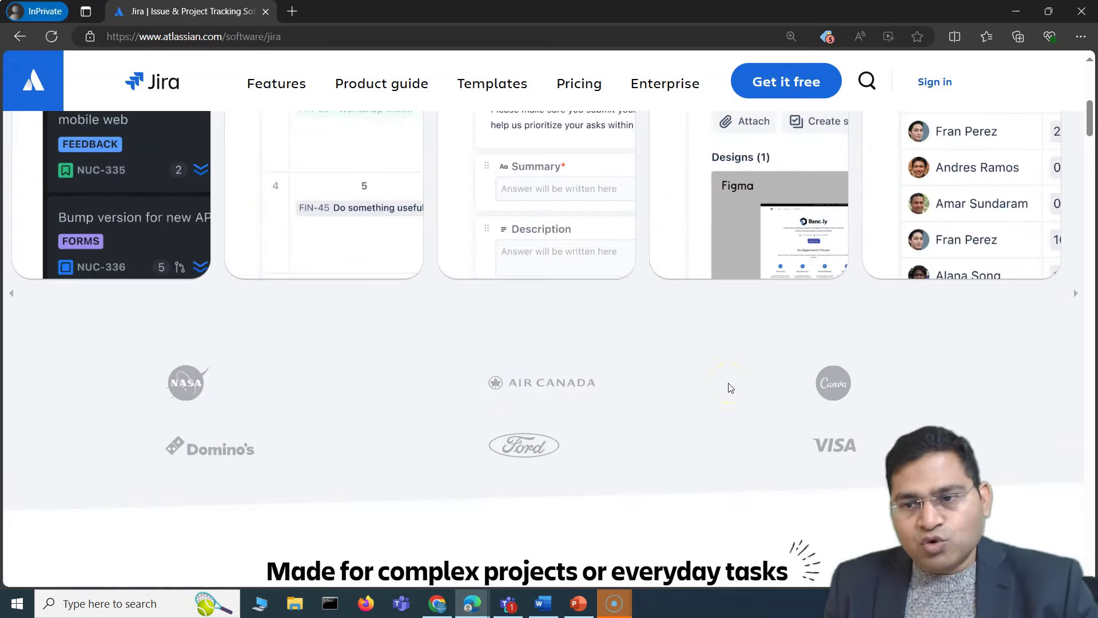
pyautogui.scroll(2, 728, 385)
pyautogui.scroll(2, 731, 391)
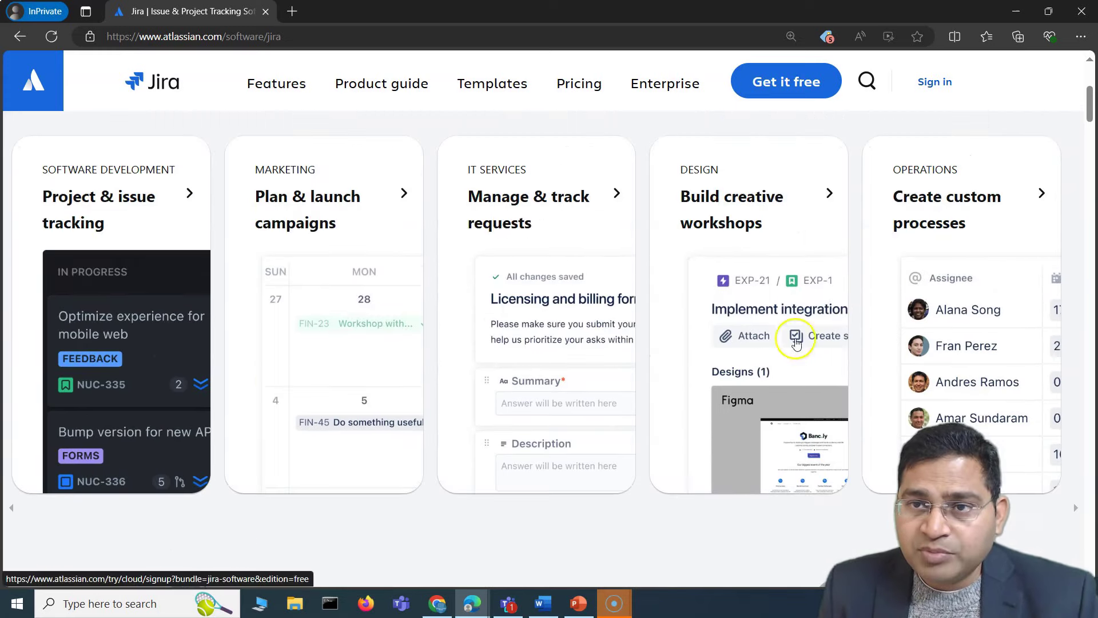
pyautogui.scroll(4, 796, 335)
pyautogui.click(782, 84)
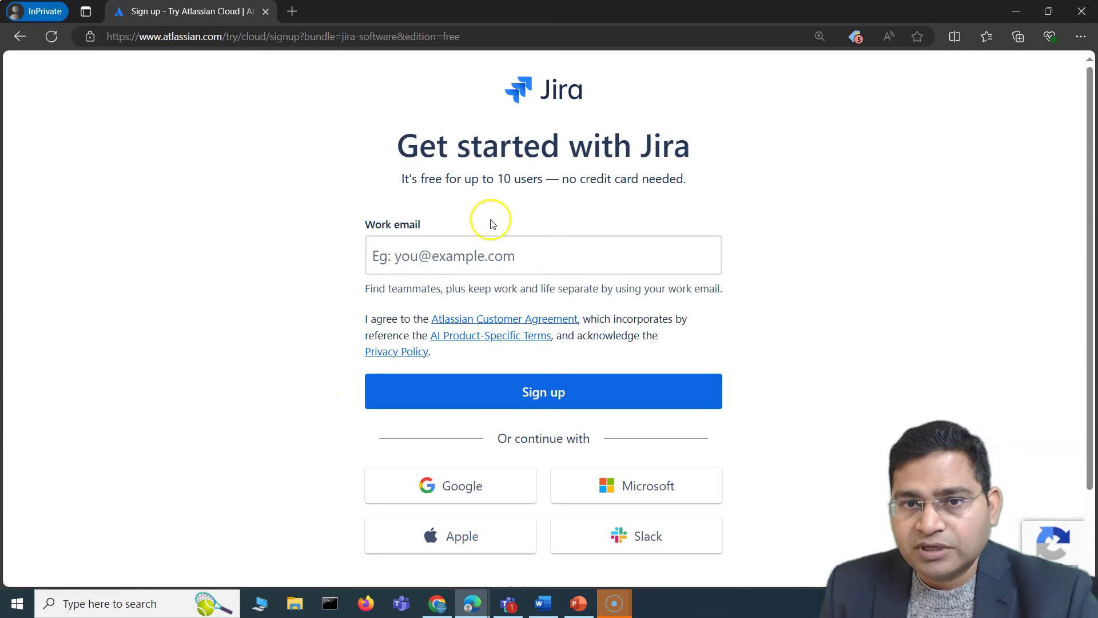
# Highlight the sign-up form's line about Jira being free for up to 10 users
pyautogui.moveTo(395, 178); pyautogui.dragTo(697, 182)
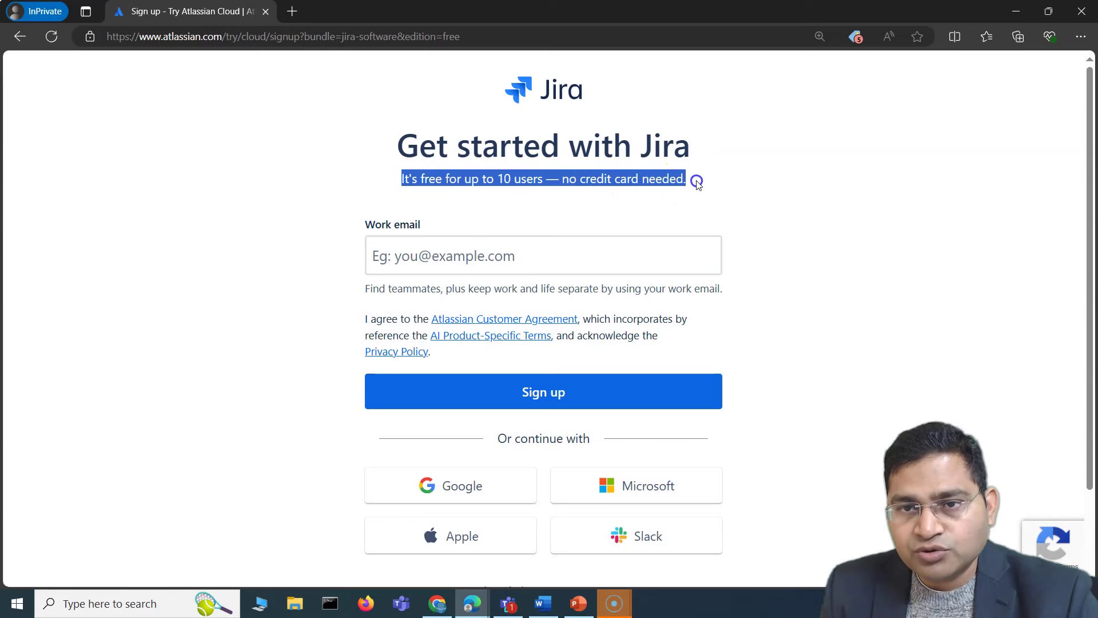
pyautogui.click(787, 142)
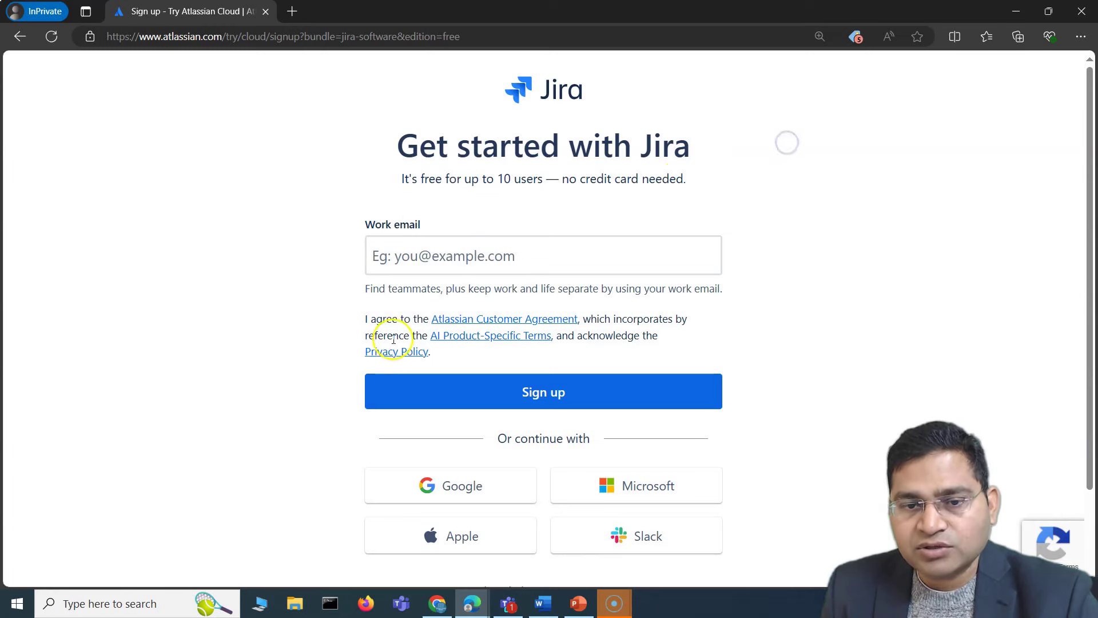
pyautogui.scroll(-1, 342, 415)
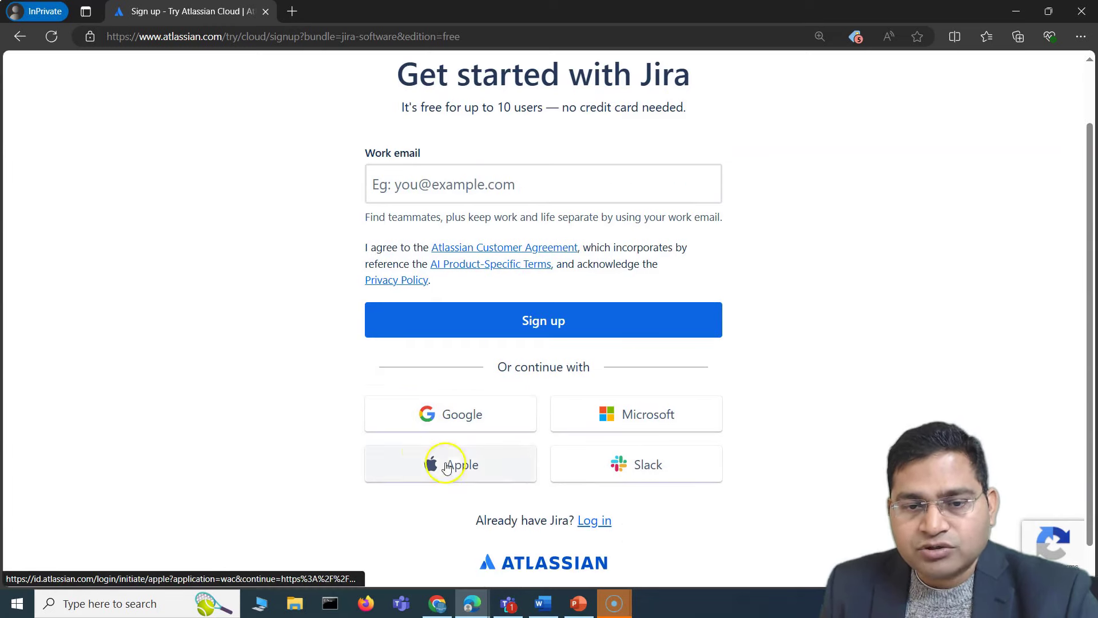
pyautogui.scroll(1, 456, 372)
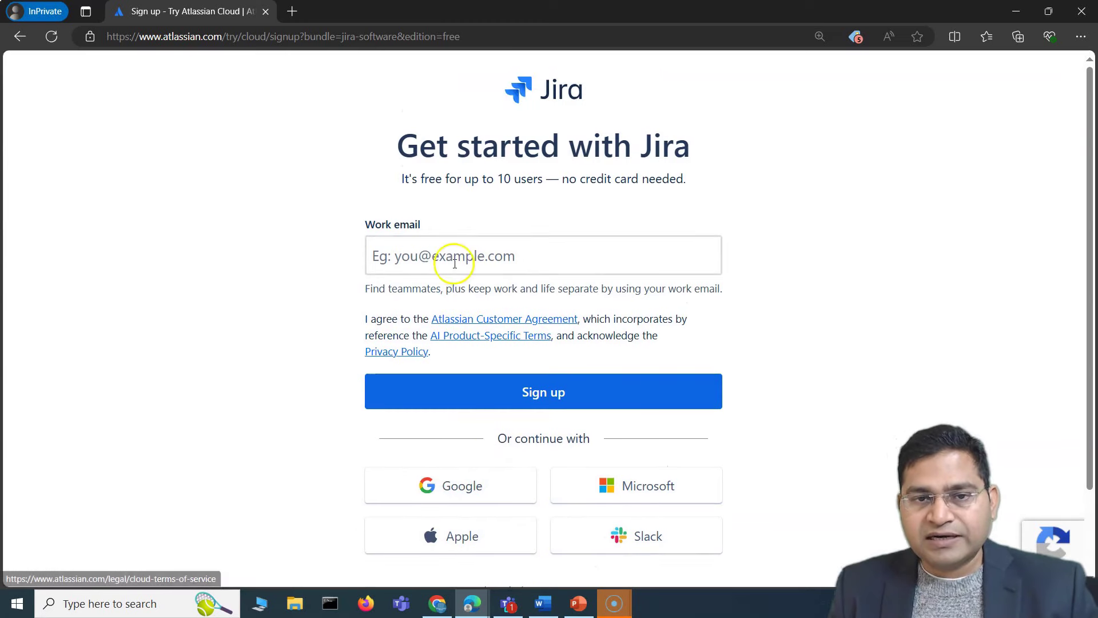
# Leave Work email empty and switch to the existing Jira site's Your work page
pyautogui.click(388, 254)
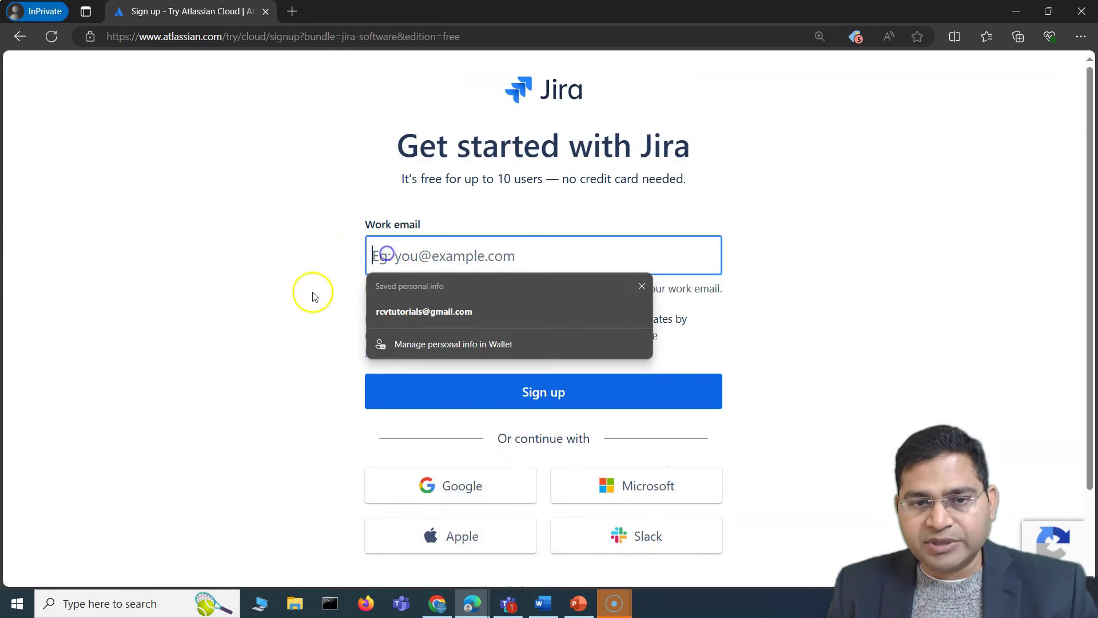
pyautogui.click(249, 257)
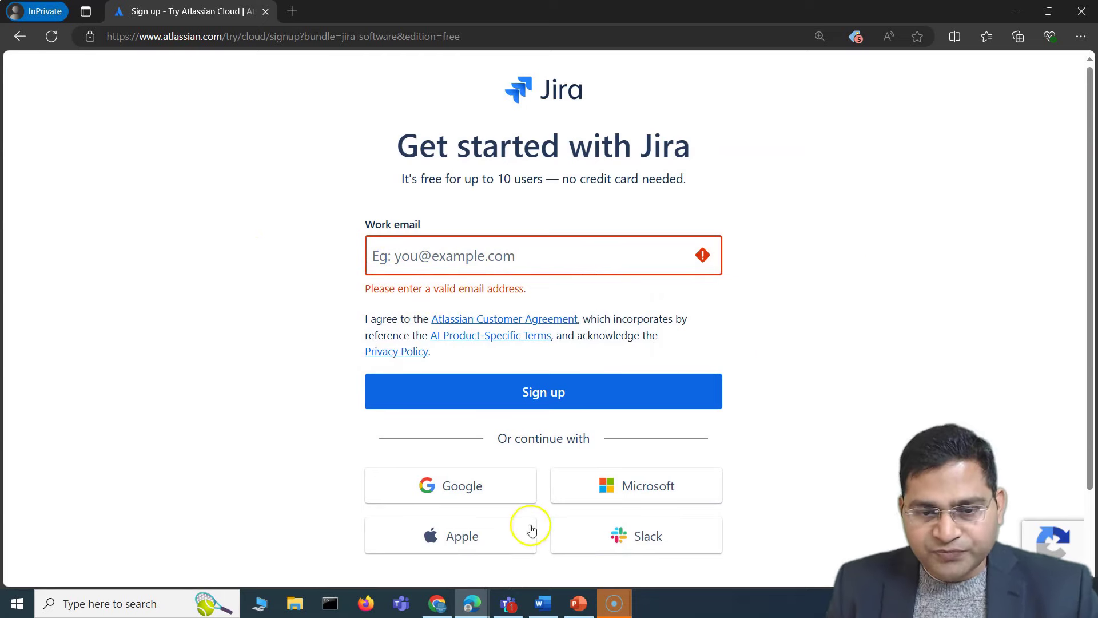
pyautogui.moveTo(475, 588)
pyautogui.click(394, 535)
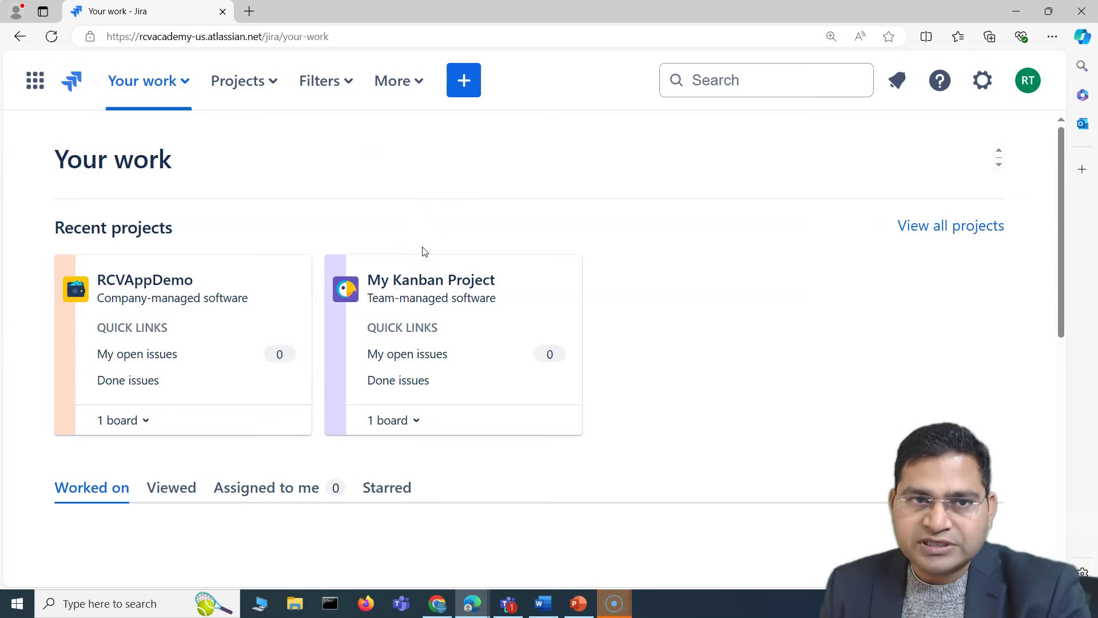
# Show all existing Jira projects, including RCVAppDemo, then go back to the sign-up window
pyautogui.click(71, 86)
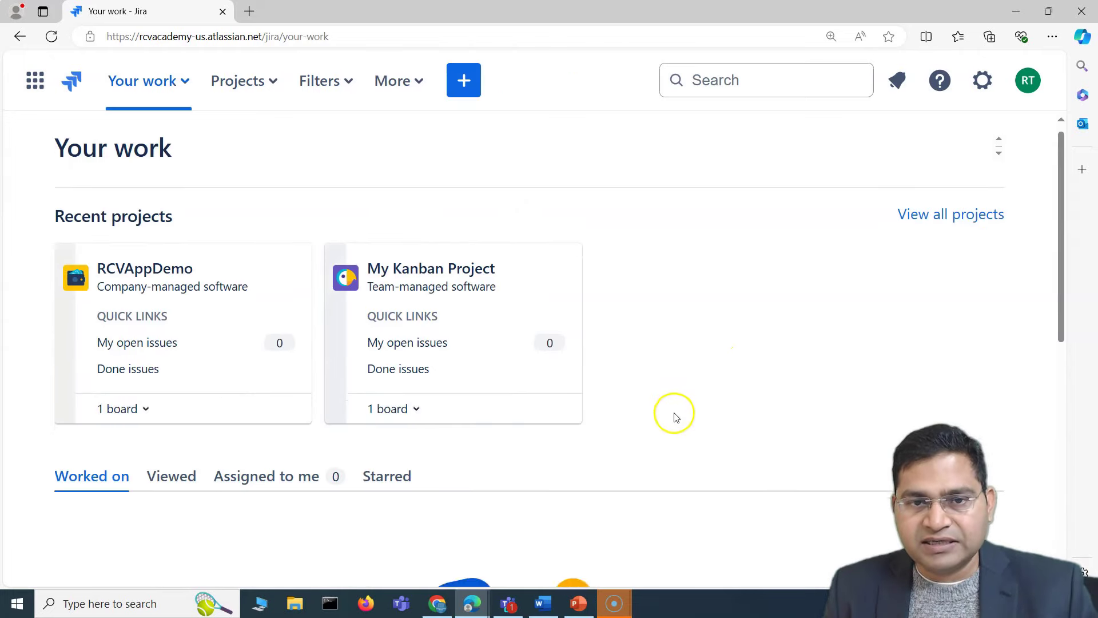
pyautogui.click(269, 85)
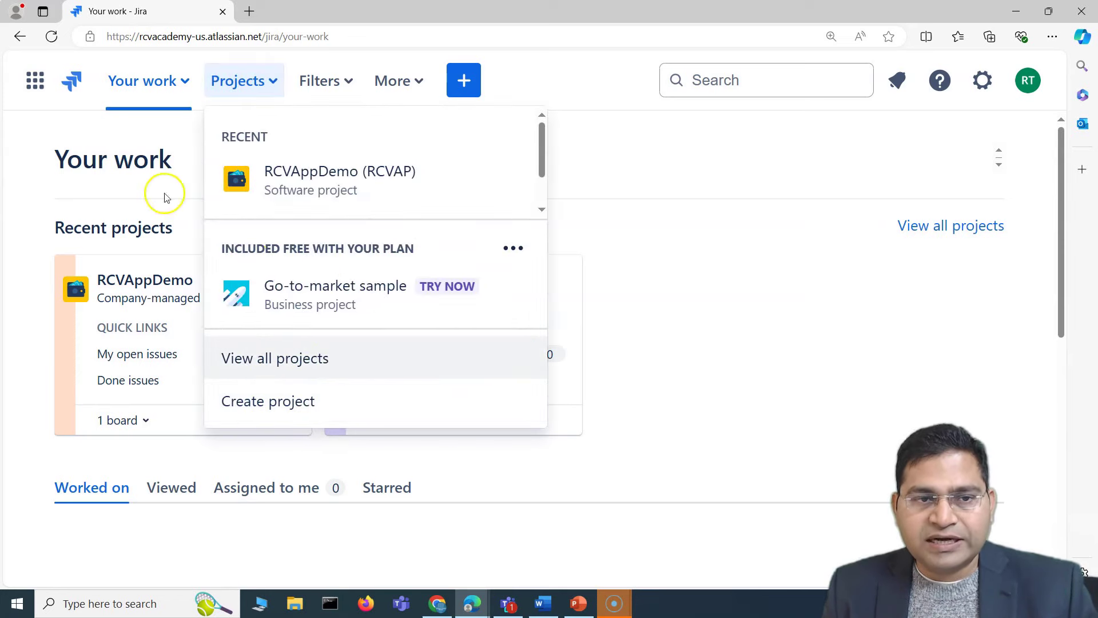
pyautogui.click(207, 169)
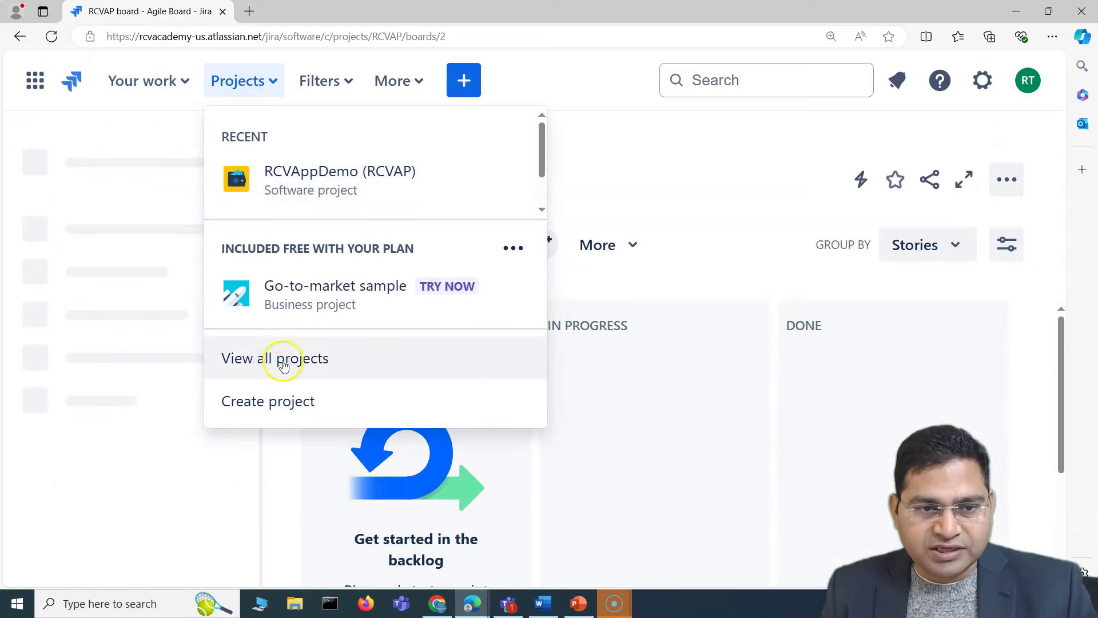
pyautogui.click(307, 359)
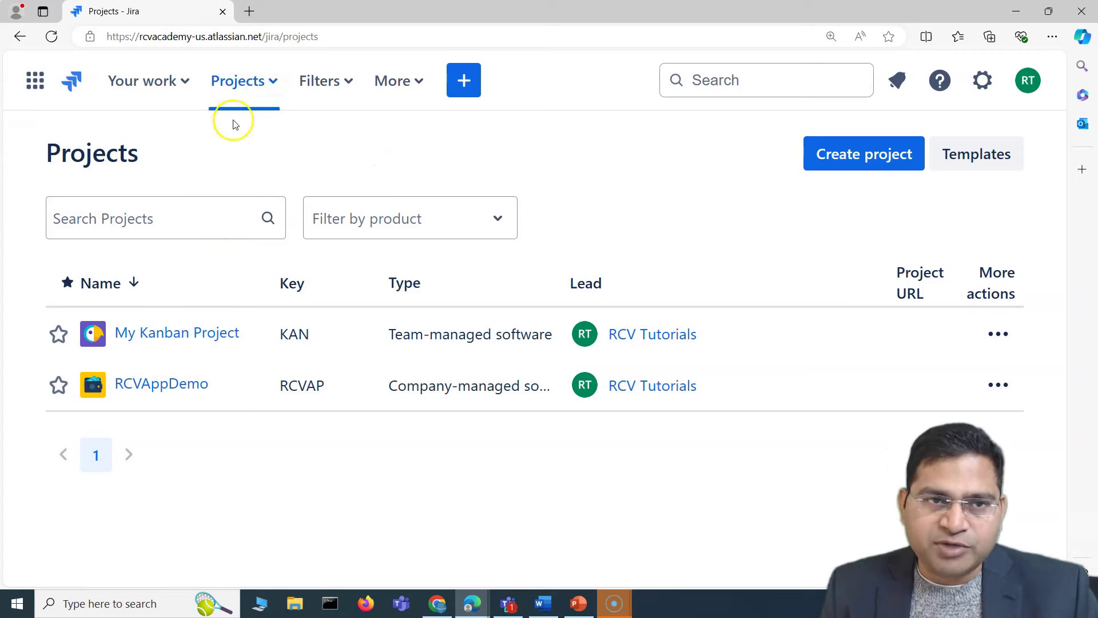
pyautogui.click(472, 603)
pyautogui.click(543, 568)
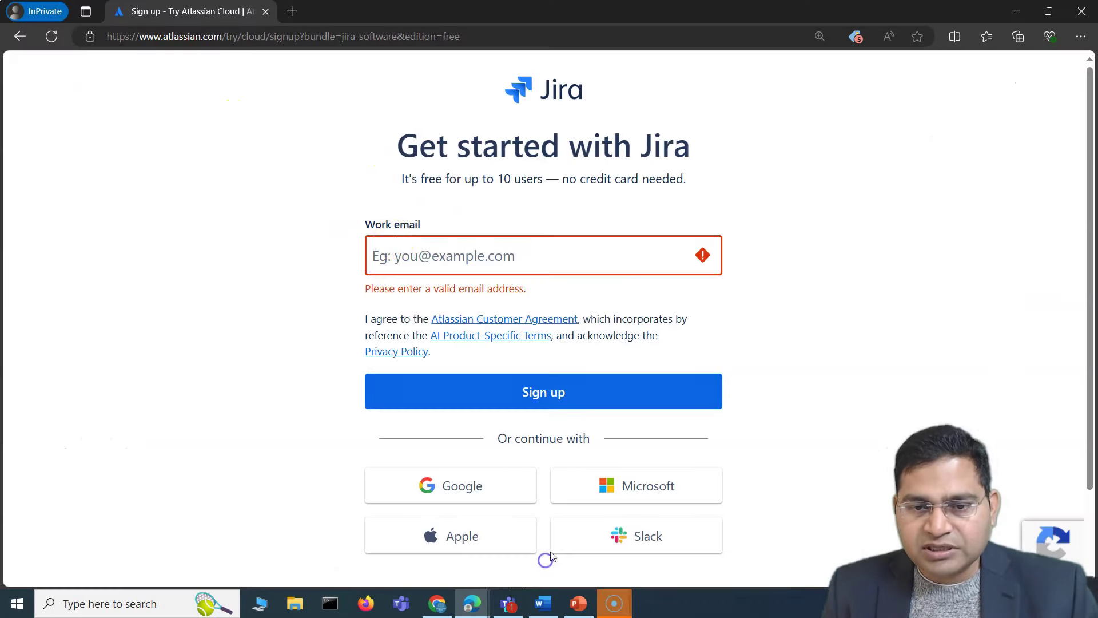
# Fill in the saved work email with a plus-tag before the @, and submit it
pyautogui.click(456, 257)
pyautogui.click(441, 311)
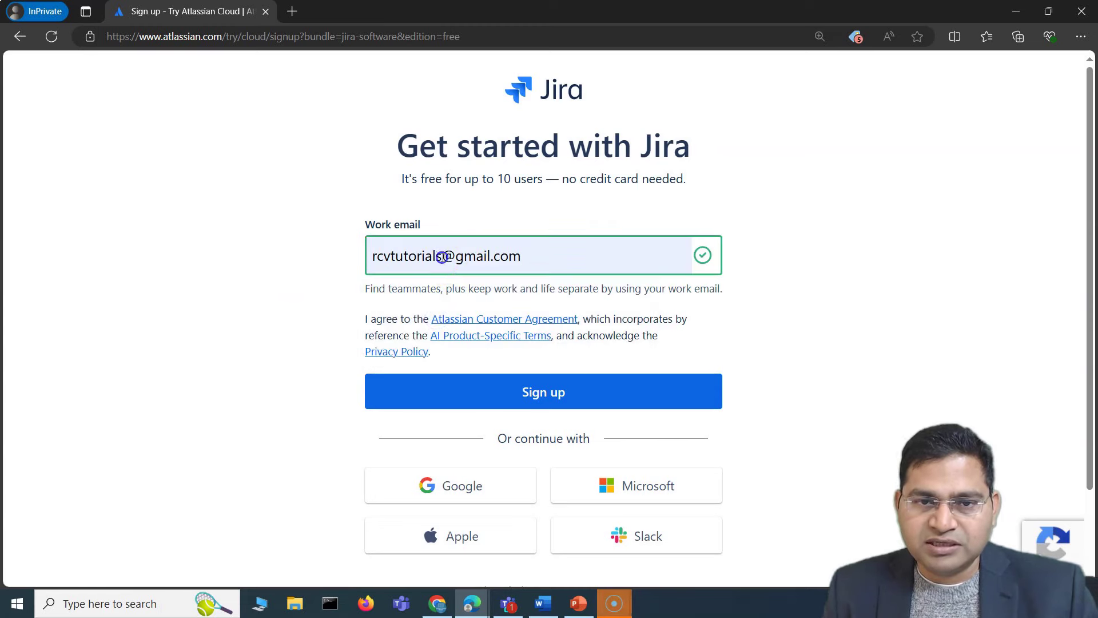
pyautogui.click(442, 256)
pyautogui.write('+5')
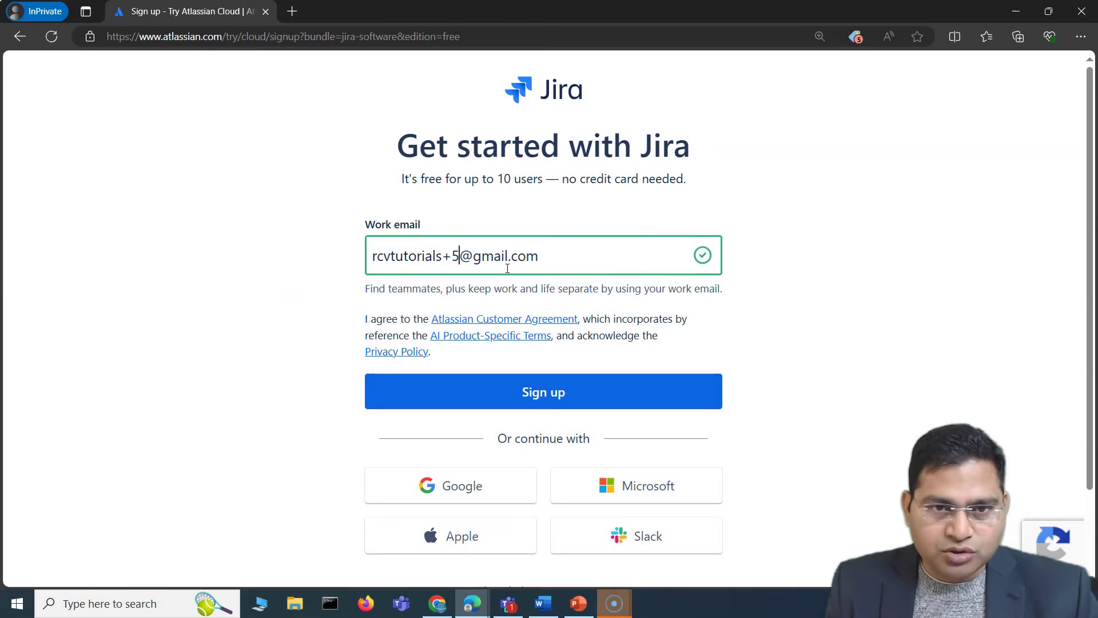
pyautogui.click(481, 306)
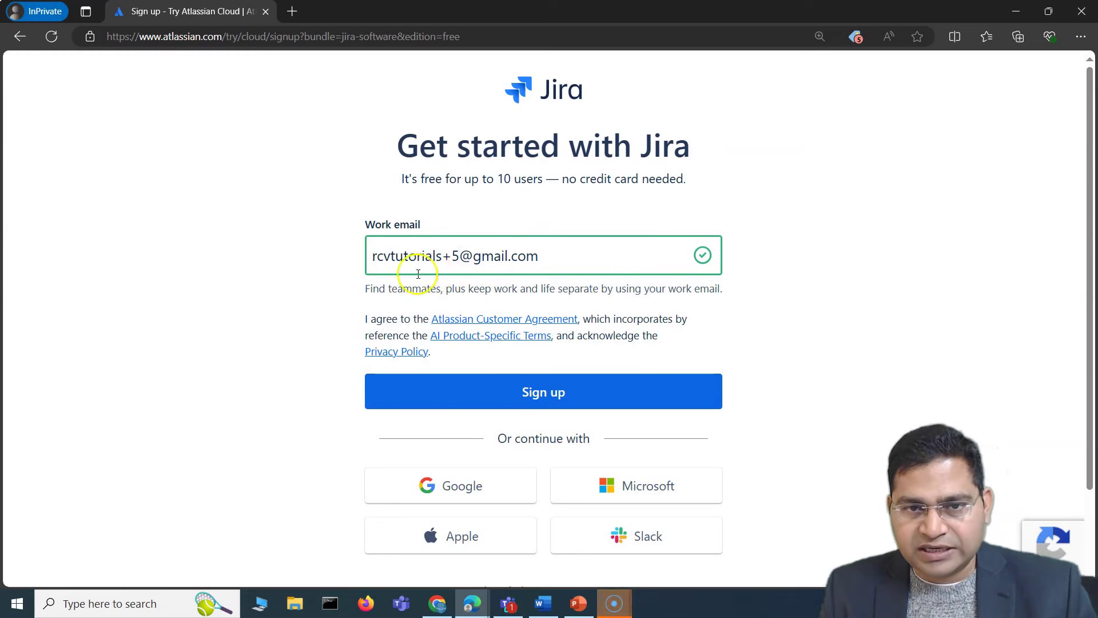
pyautogui.click(544, 392)
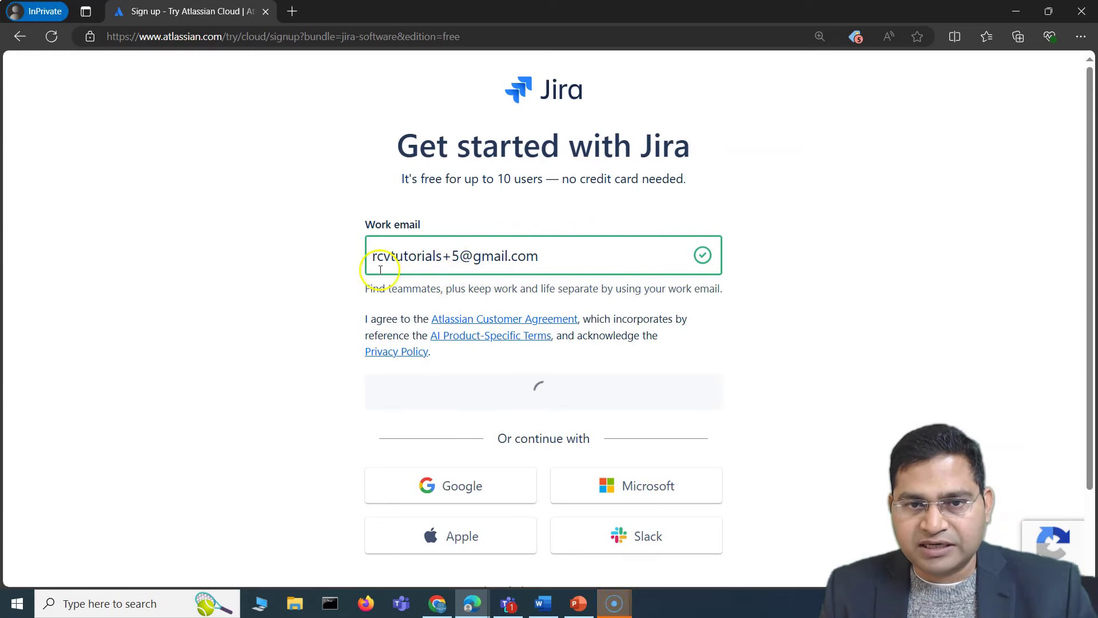
# Paste the emailed six-digit verification code into the code boxes
pyautogui.moveTo(407, 215); pyautogui.dragTo(551, 216)
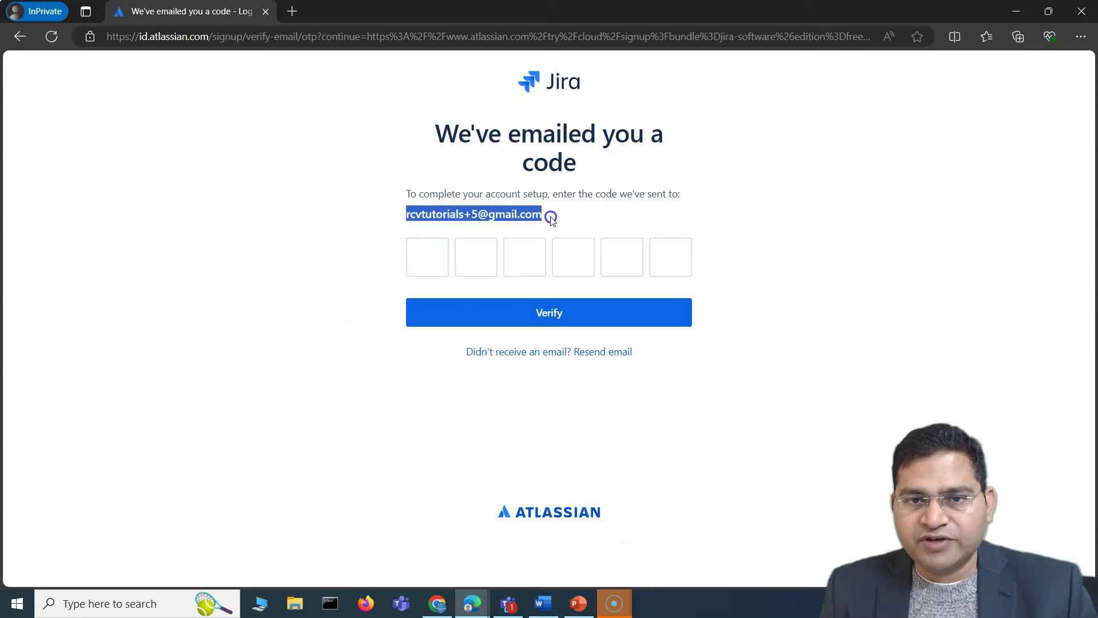
pyautogui.click(377, 218)
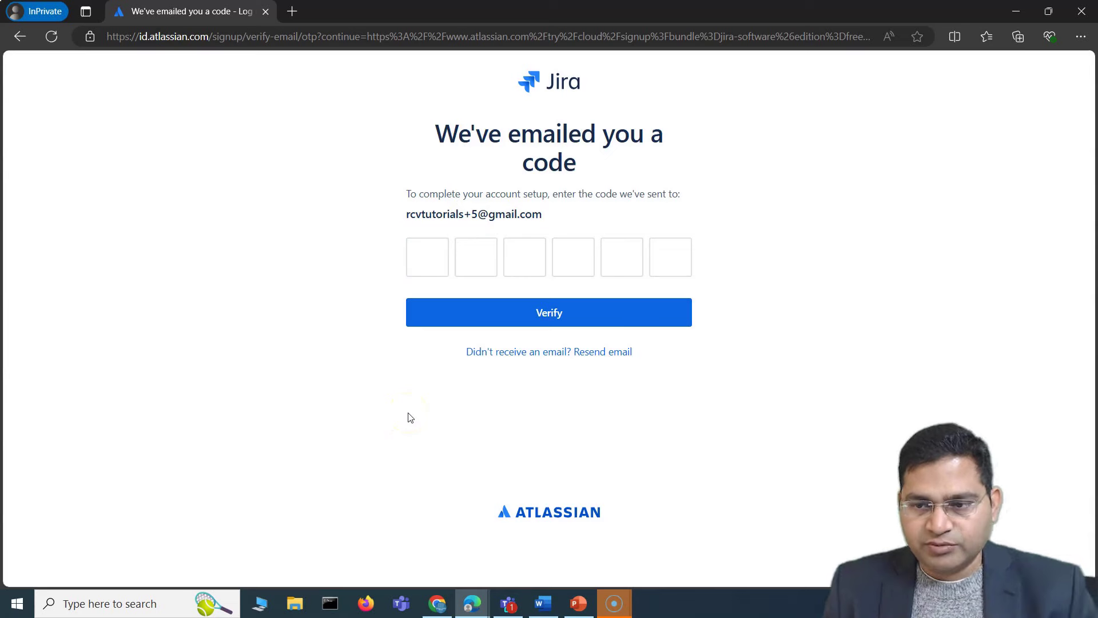
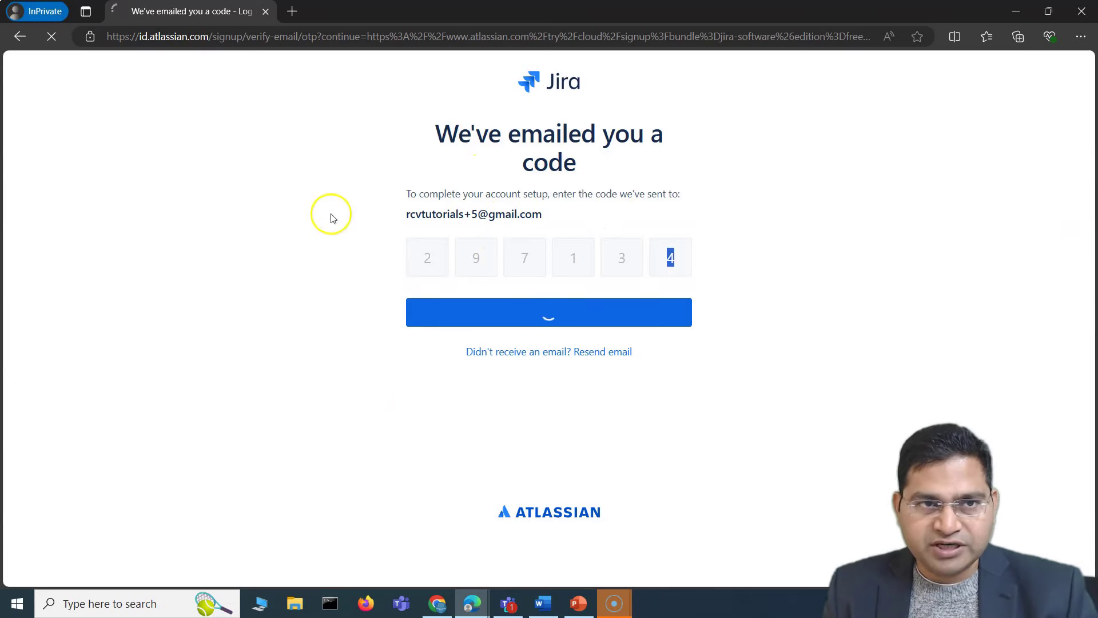
pyautogui.click(442, 263)
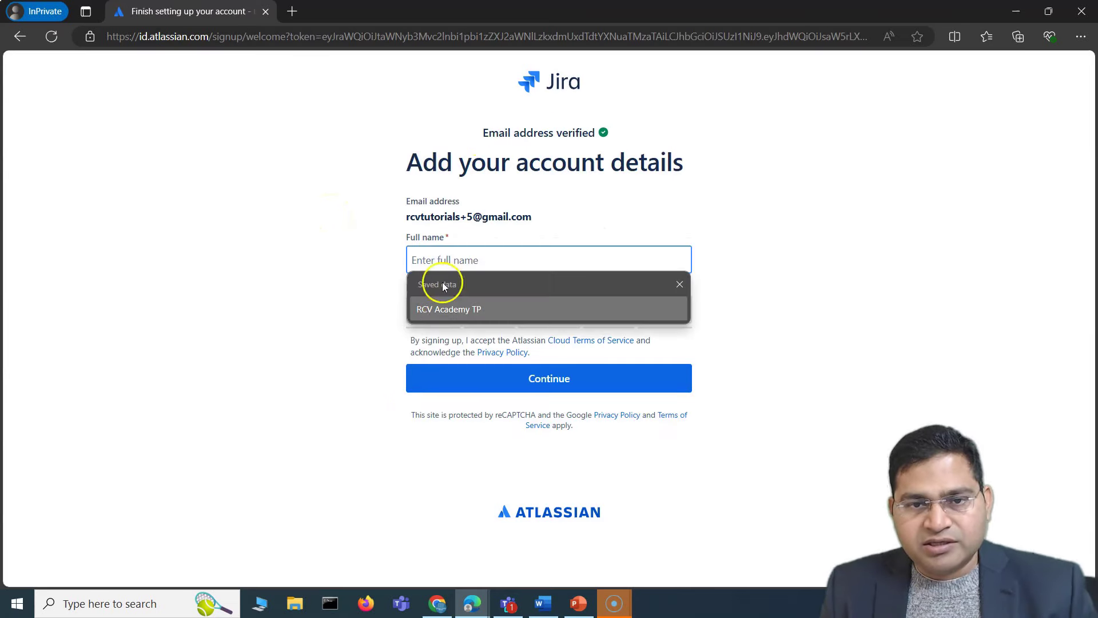
# Fill in the full name from autofill, edit it, and move to Password
pyautogui.click(445, 310)
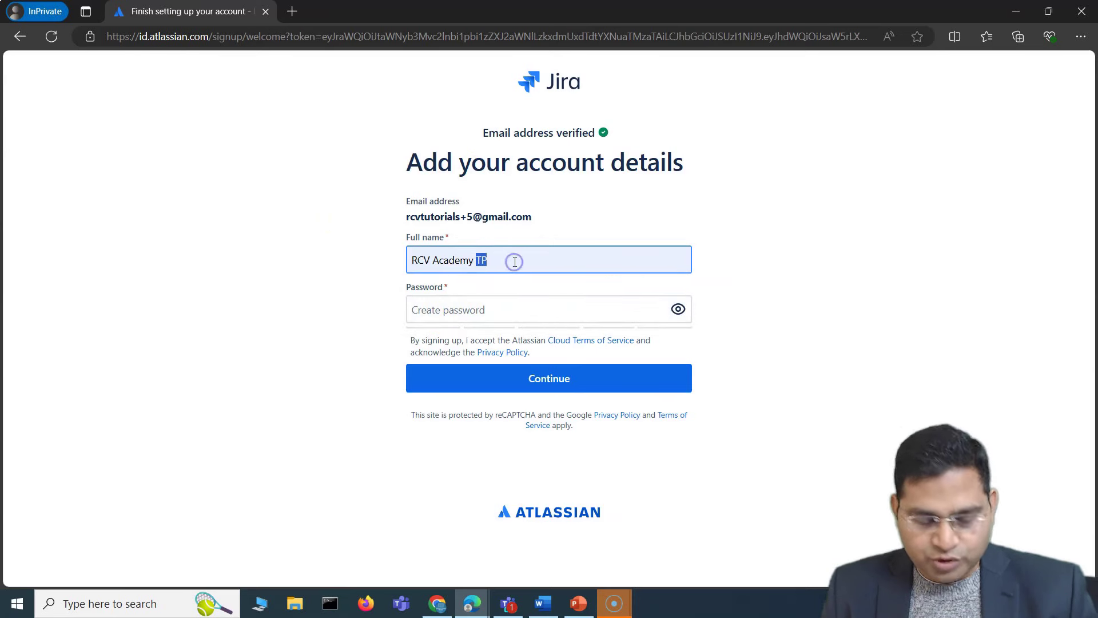
pyautogui.write('Training')
pyautogui.press('Tab')
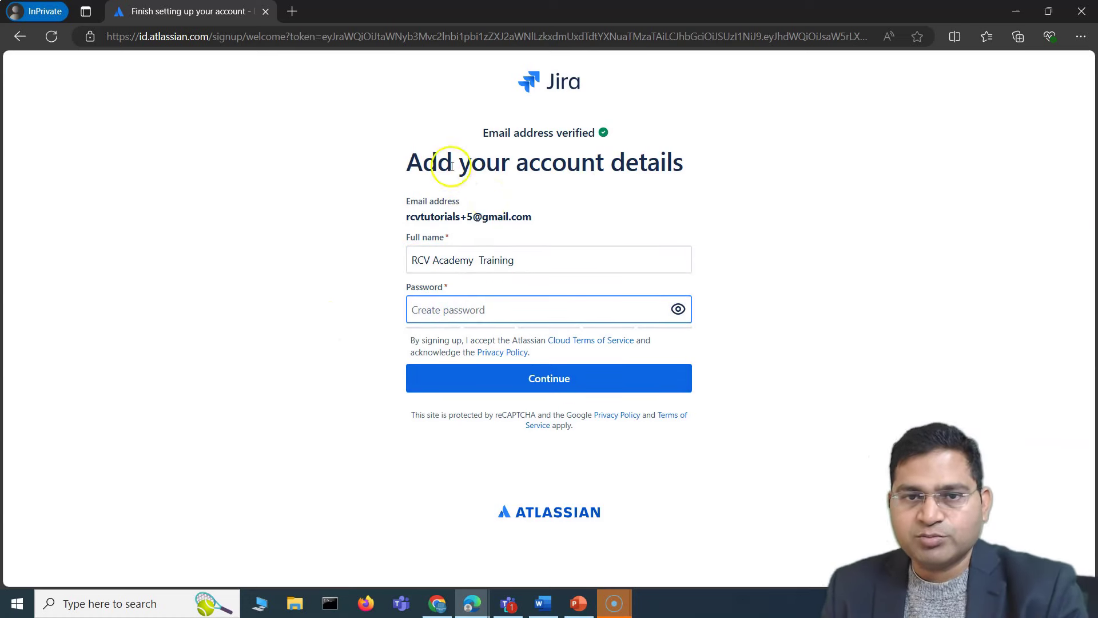
# Highlight the verified e-mail address, then switch to the Projects - Jira window
pyautogui.moveTo(410, 215); pyautogui.dragTo(543, 216)
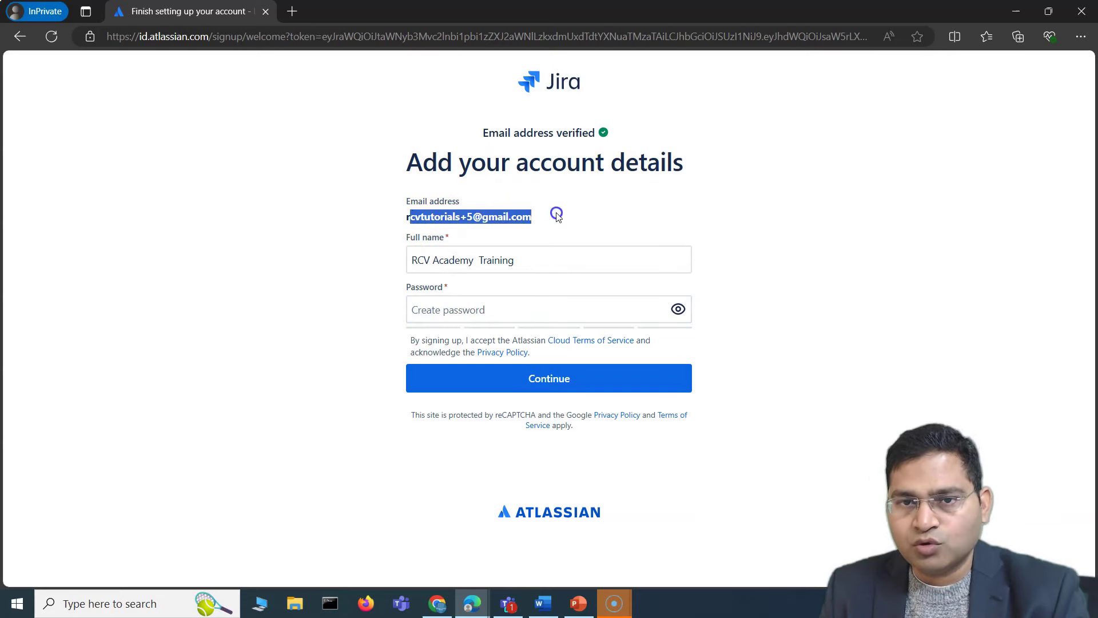
pyautogui.click(429, 213)
pyautogui.moveTo(403, 218); pyautogui.dragTo(578, 223)
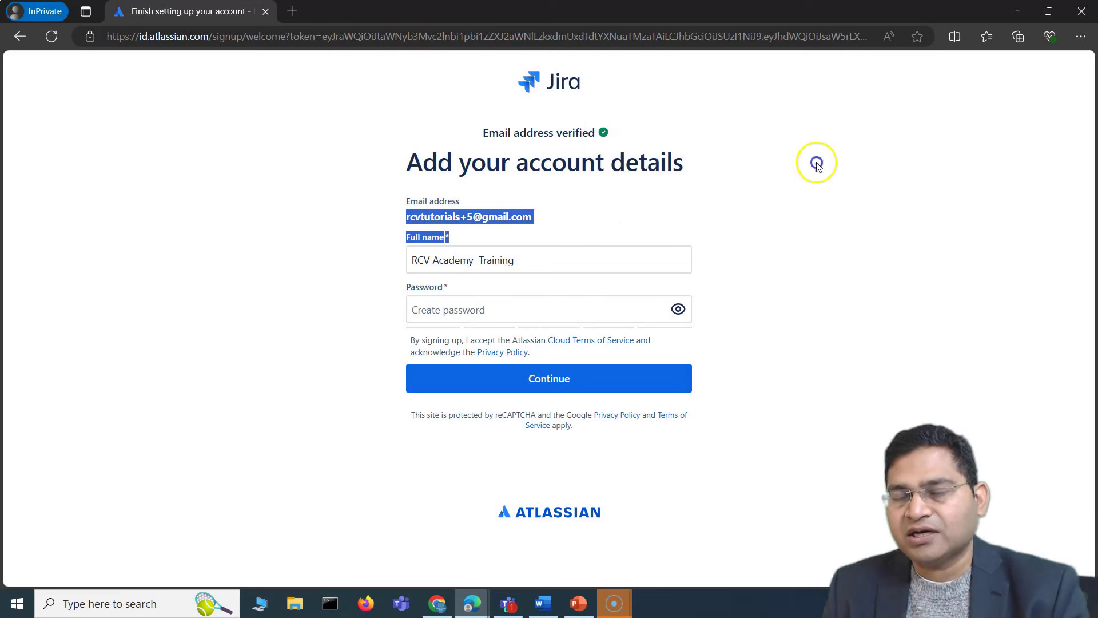
pyautogui.click(543, 204)
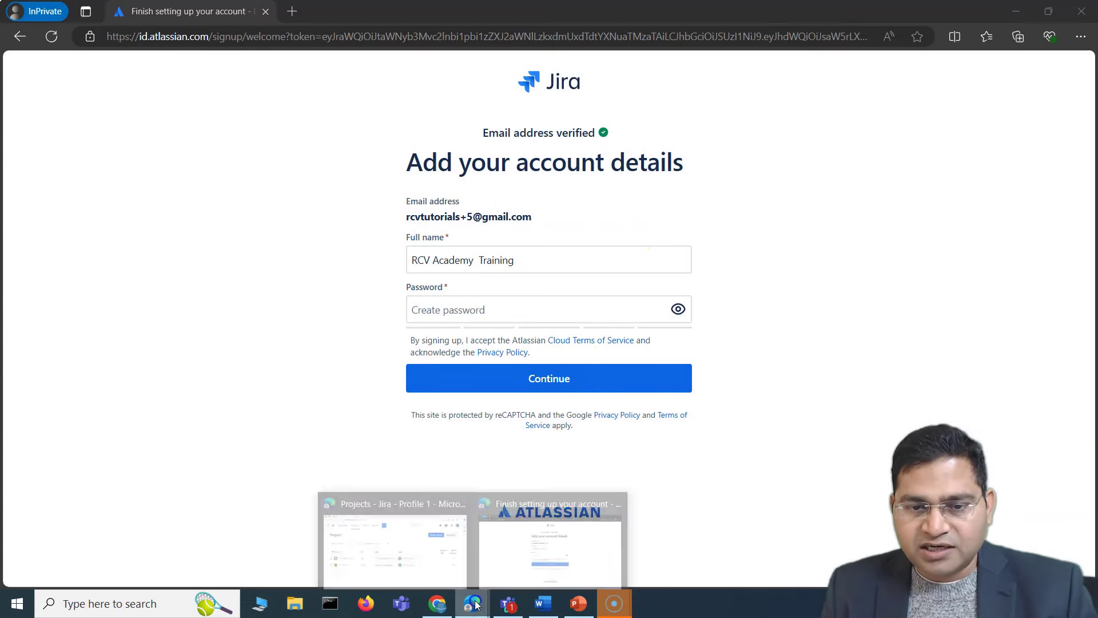
pyautogui.click(843, 242)
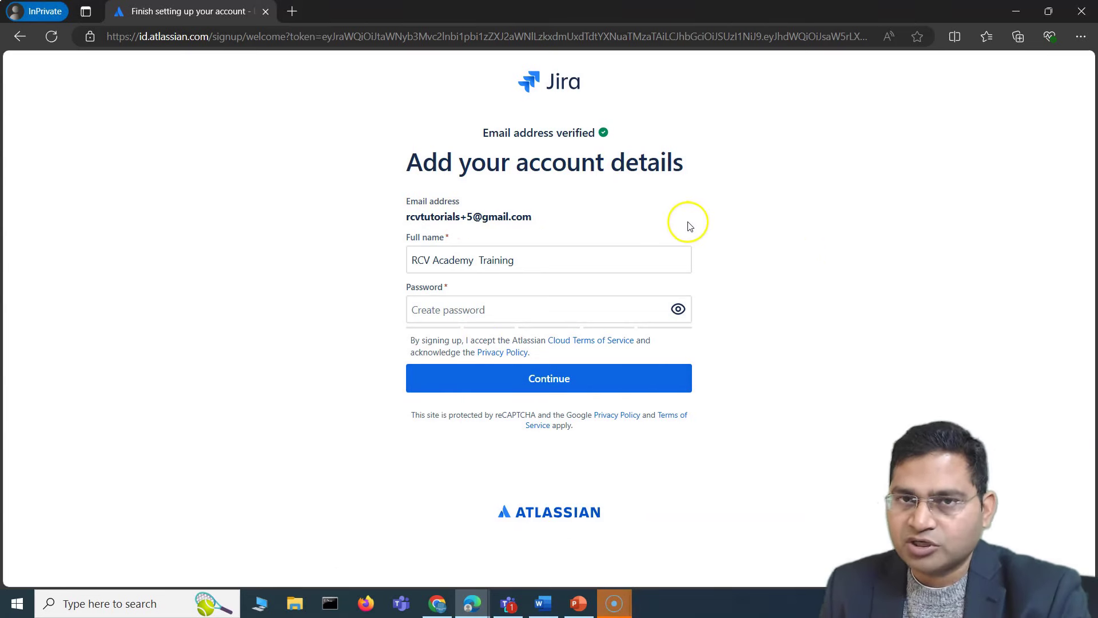
pyautogui.click(475, 600)
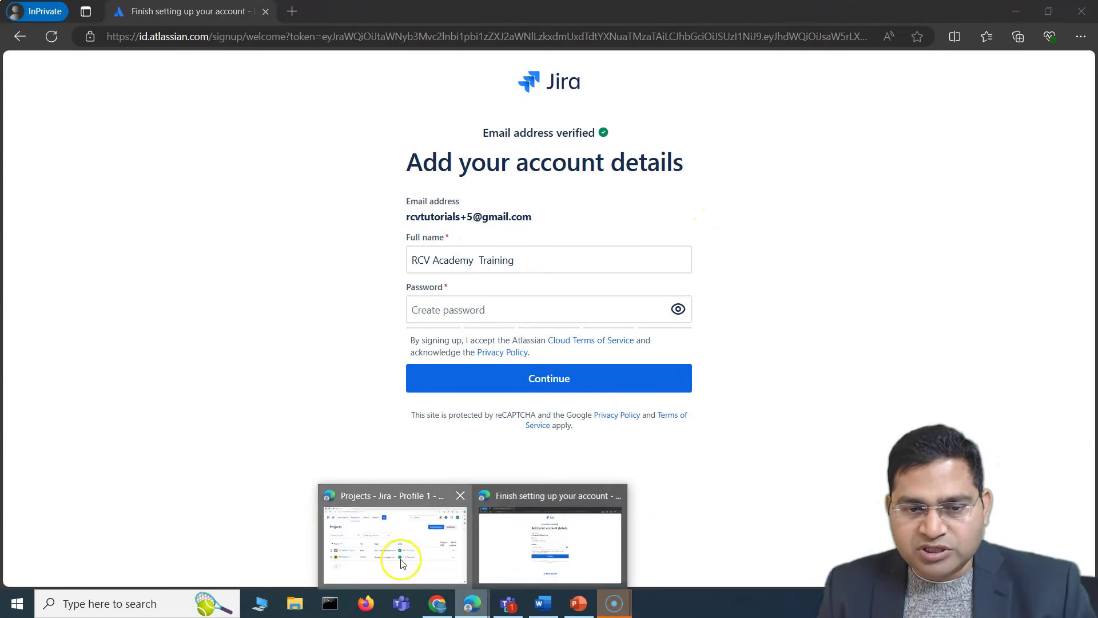
pyautogui.click(402, 563)
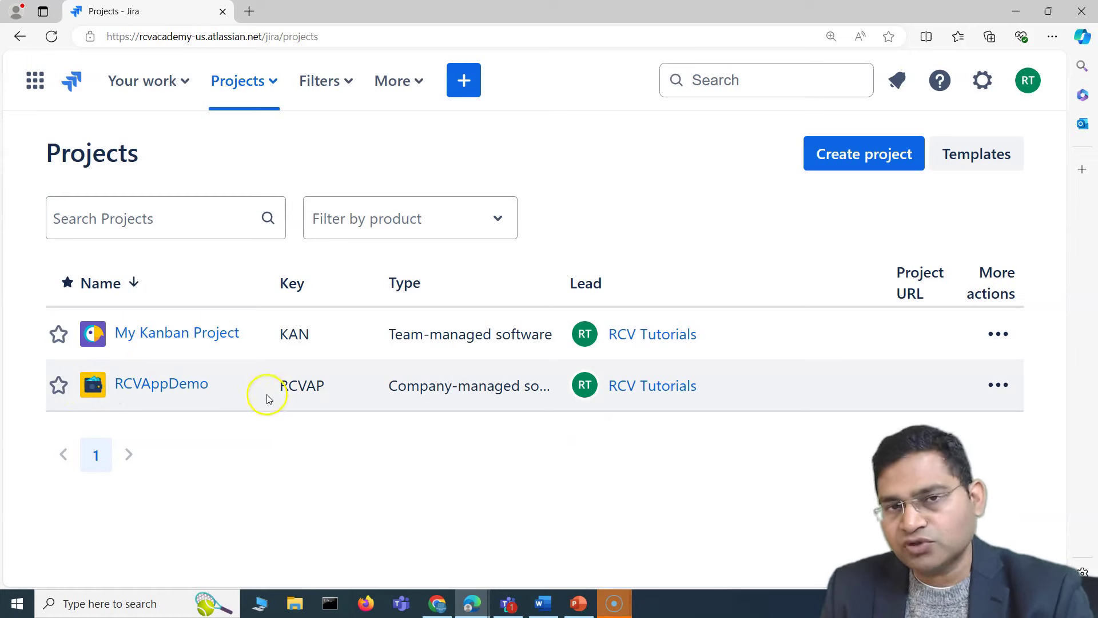
# Browse the Project templates under Projects > Create project, then minimise the Jira window
pyautogui.click(266, 84)
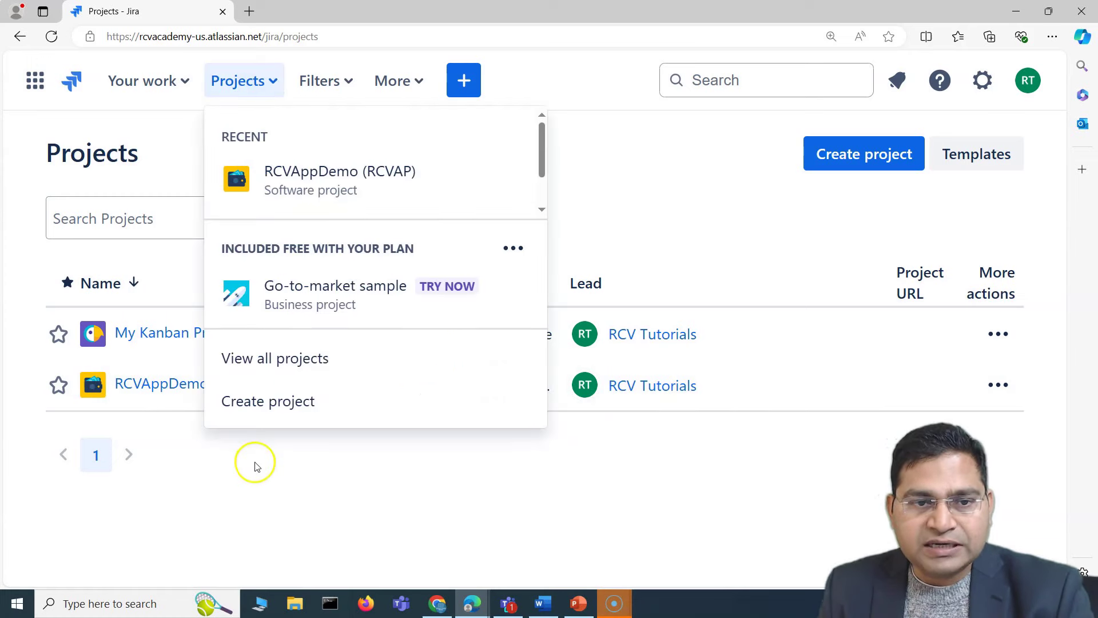
pyautogui.click(286, 401)
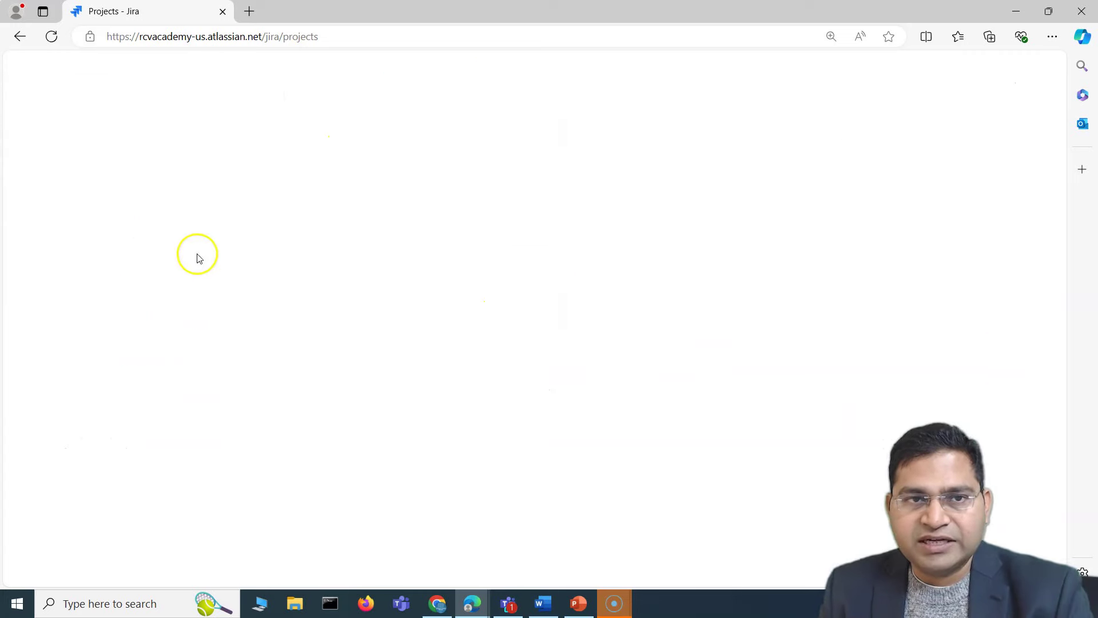
pyautogui.scroll(-3, 143, 349)
pyautogui.scroll(3, 147, 376)
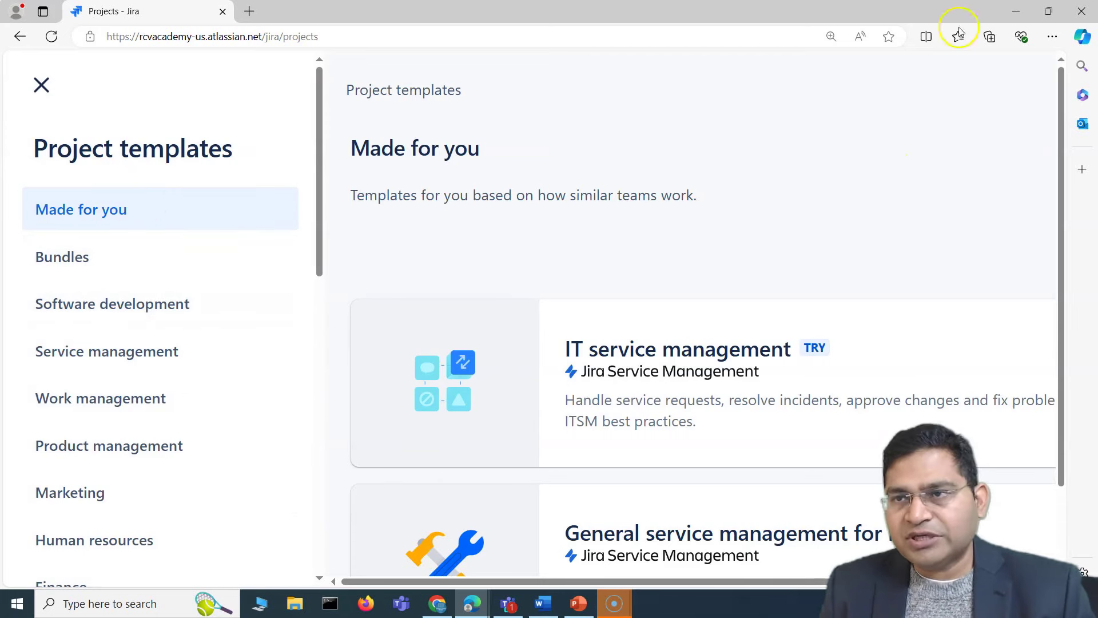
pyautogui.click(1014, 16)
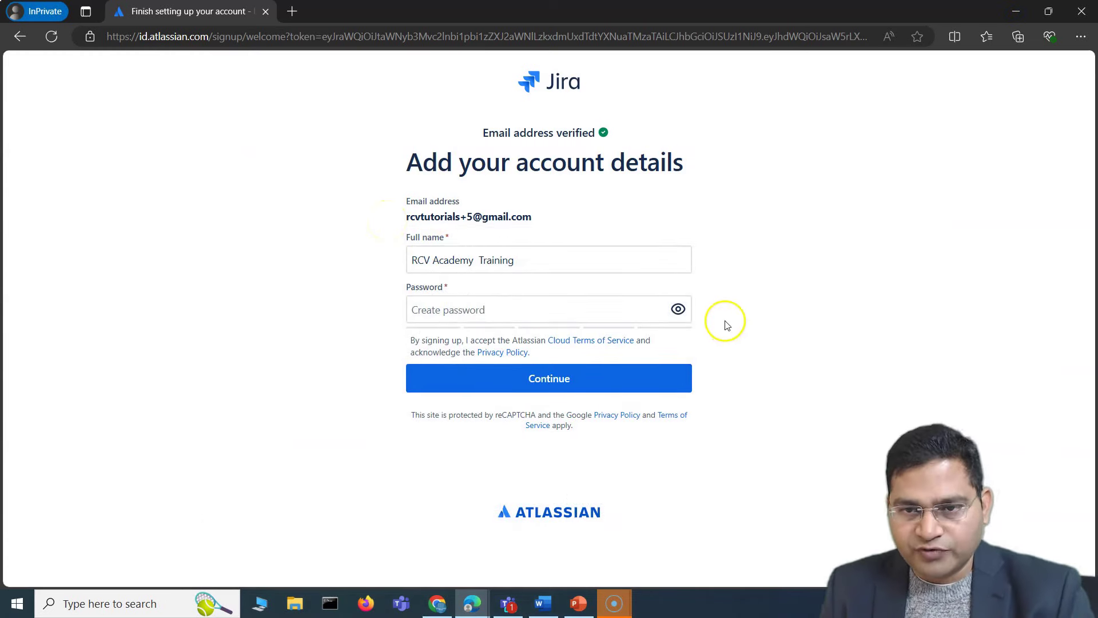
pyautogui.click(578, 604)
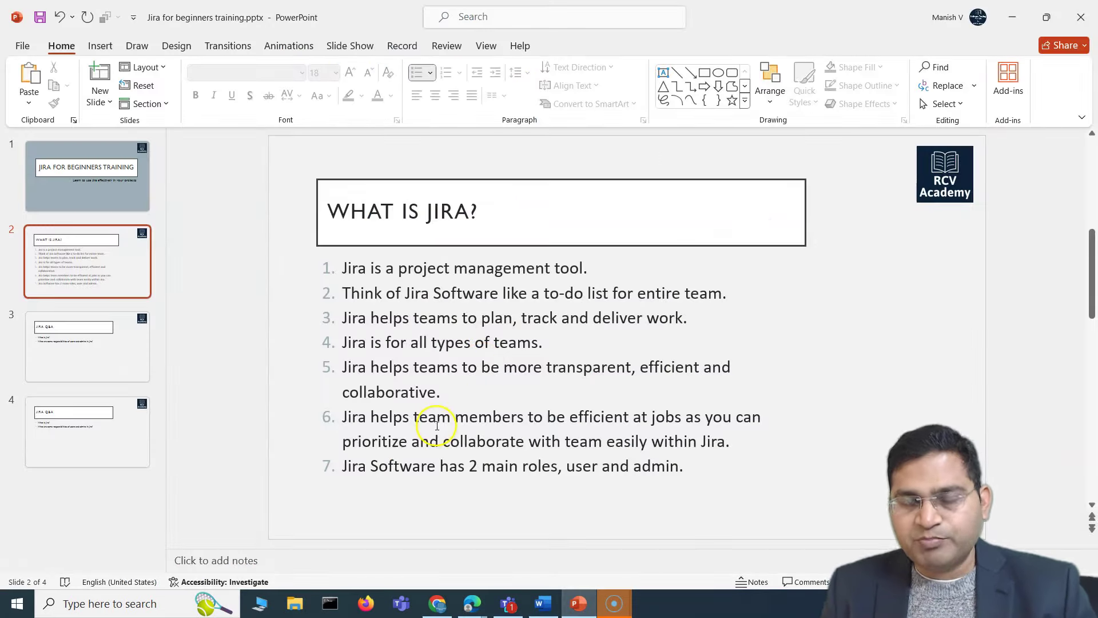
# Flip between slide 2 'What is Jira?' and slide 3 'JIRA Q&A', ending on slide 3
pyautogui.click(88, 366)
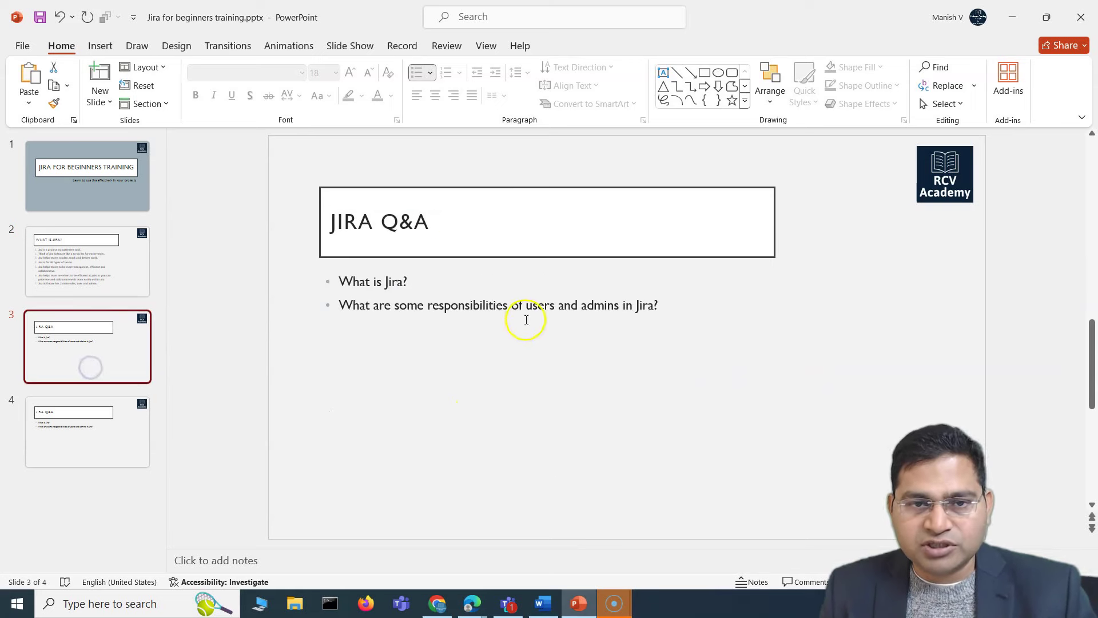
pyautogui.click(343, 282)
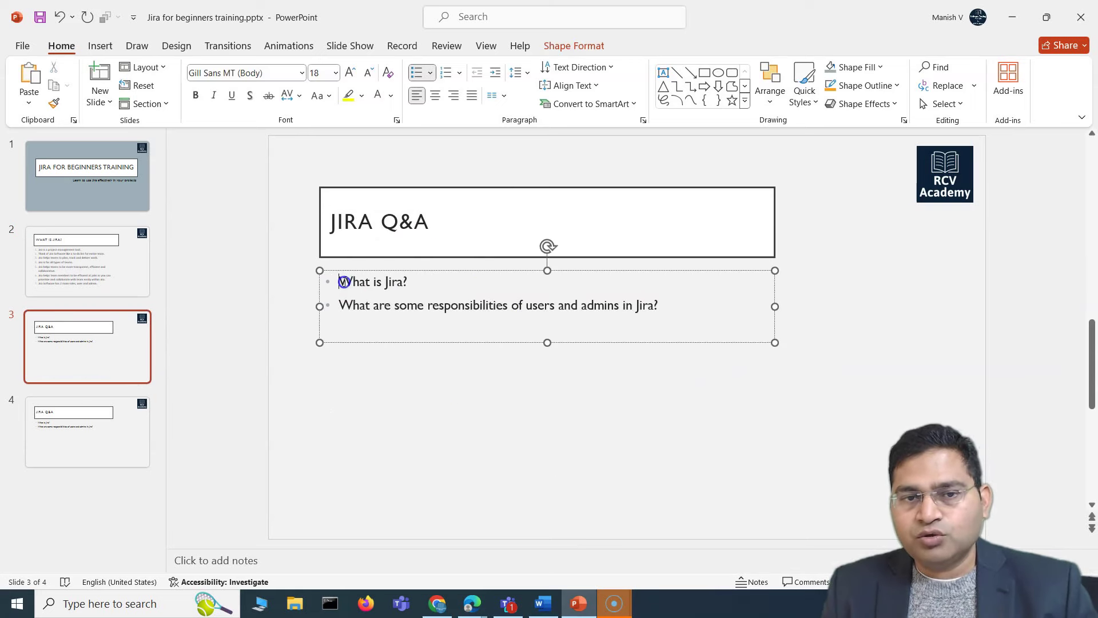
pyautogui.click(483, 458)
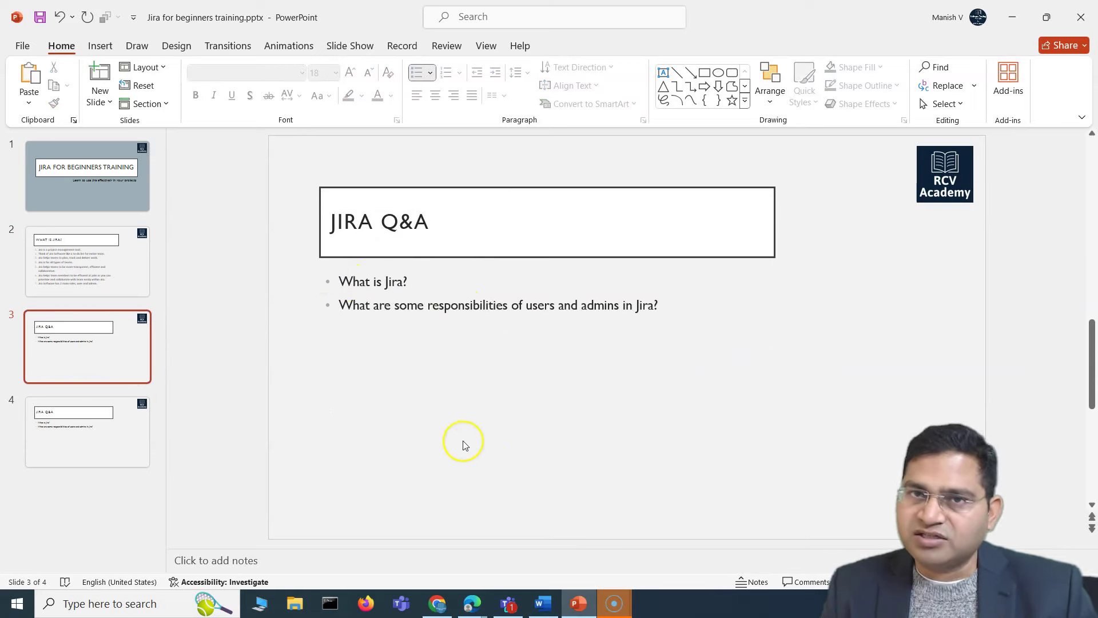
pyautogui.click(74, 249)
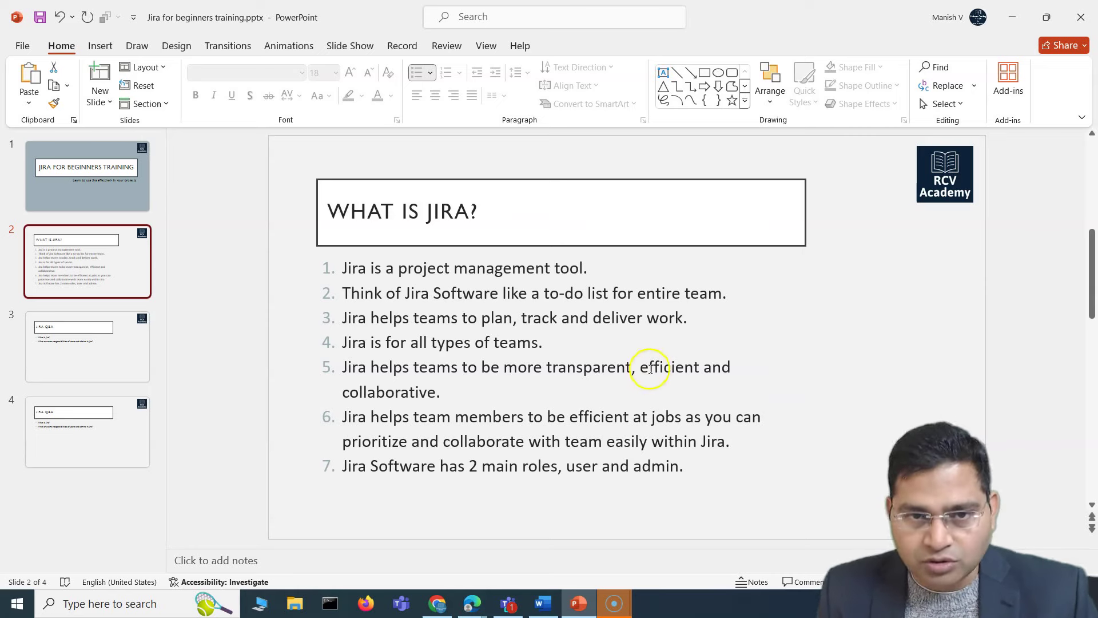
pyautogui.click(96, 345)
pyautogui.click(105, 275)
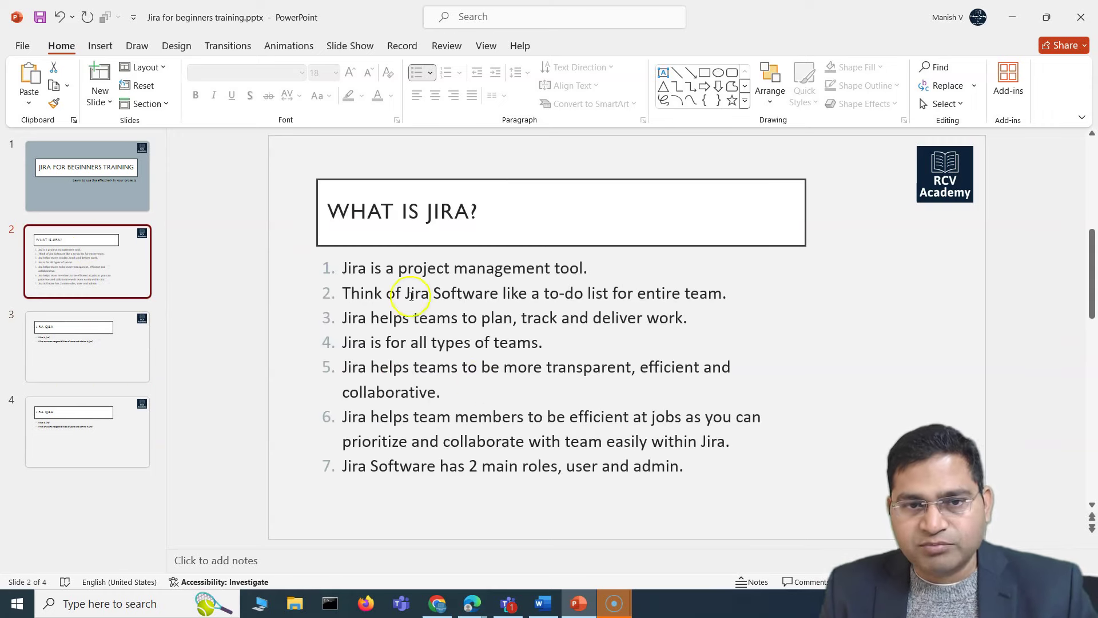
pyautogui.click(33, 352)
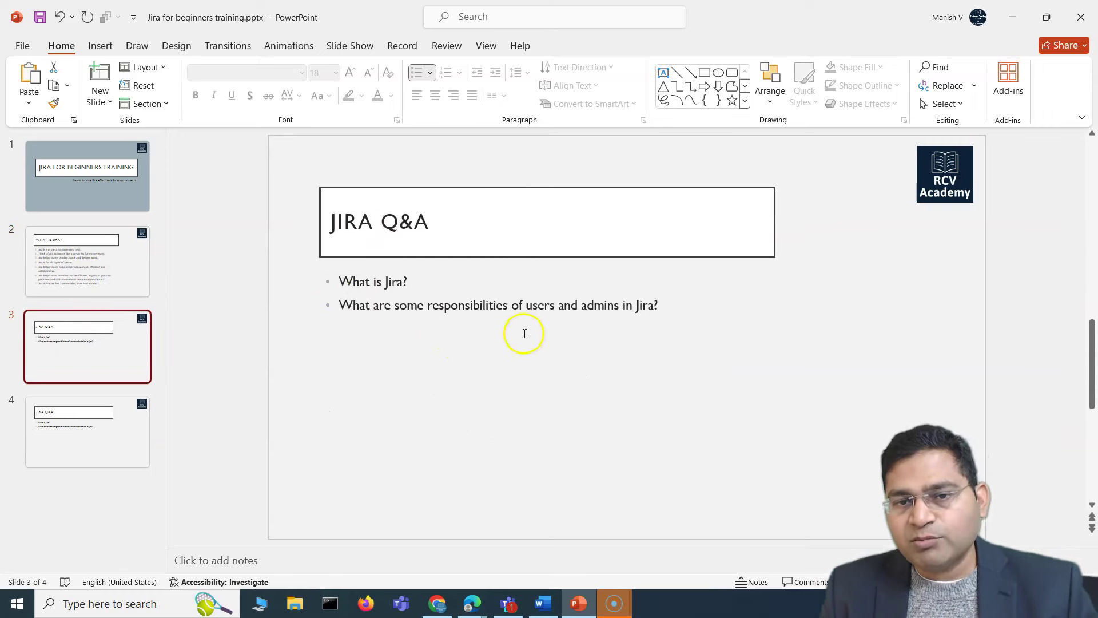